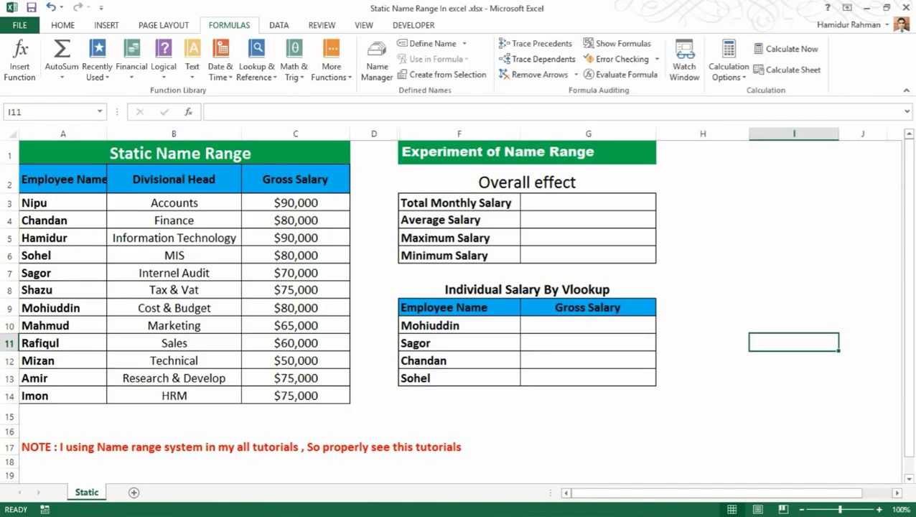
pyautogui.click(374, 396)
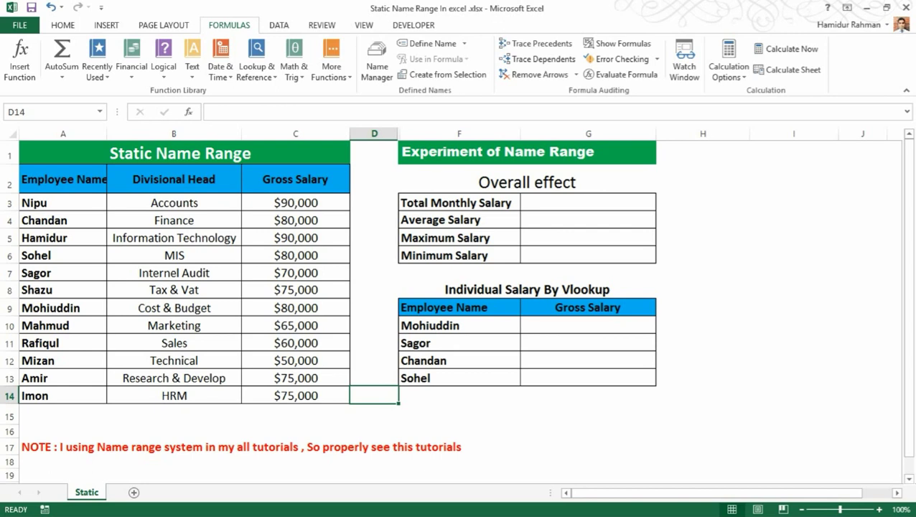
pyautogui.click(174, 308)
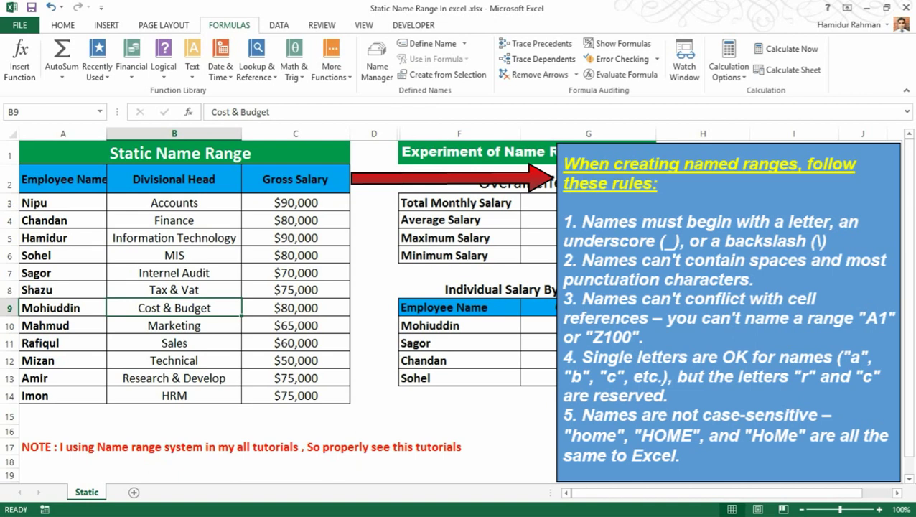
pyautogui.moveTo(63, 178); pyautogui.dragTo(302, 395)
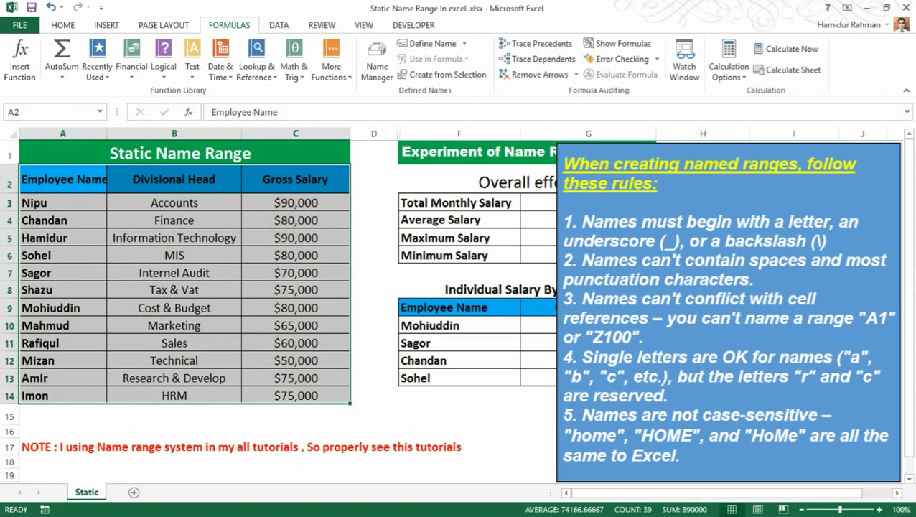
pyautogui.click(173, 290)
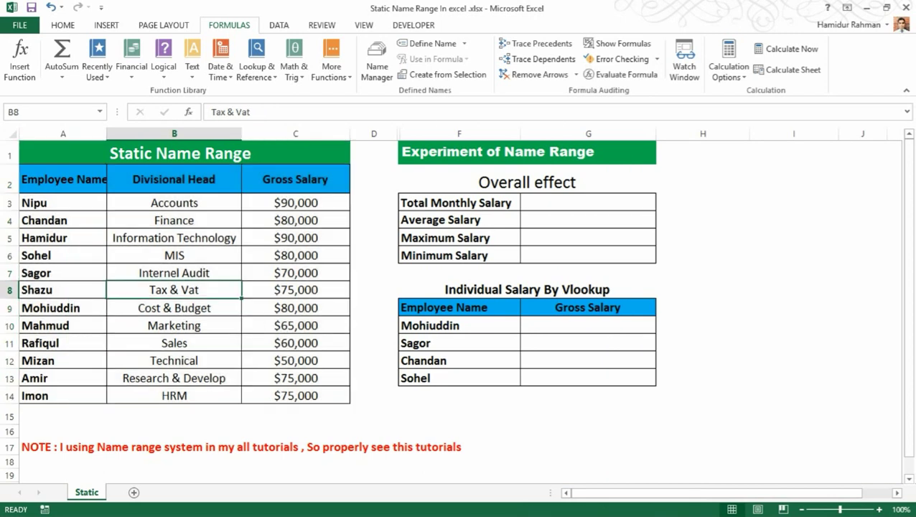
# Step: Name the whole salary table including its headers, A2:C14, as Employee
pyautogui.moveTo(63, 179); pyautogui.dragTo(295, 395)
pyautogui.click(50, 112)
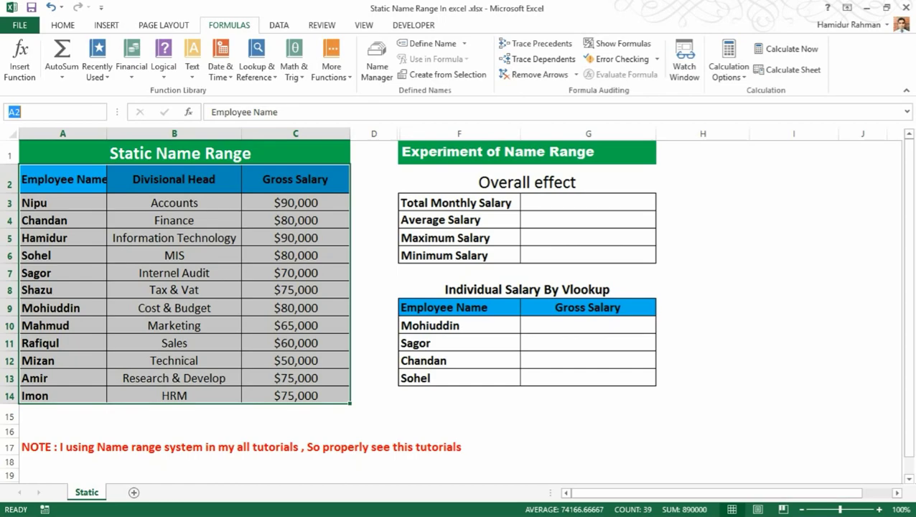
pyautogui.hotkey('ctrl', '1')
pyautogui.click(92, 86)
pyautogui.moveTo(10, 89)
pyautogui.mouseDown()
pyautogui.moveTo(2, 105)
pyautogui.moveTo(190, 155)
pyautogui.moveTo(48, 84)
pyautogui.moveTo(4, 101)
pyautogui.mouseUp()
pyautogui.write('Employee')
pyautogui.press('Return')
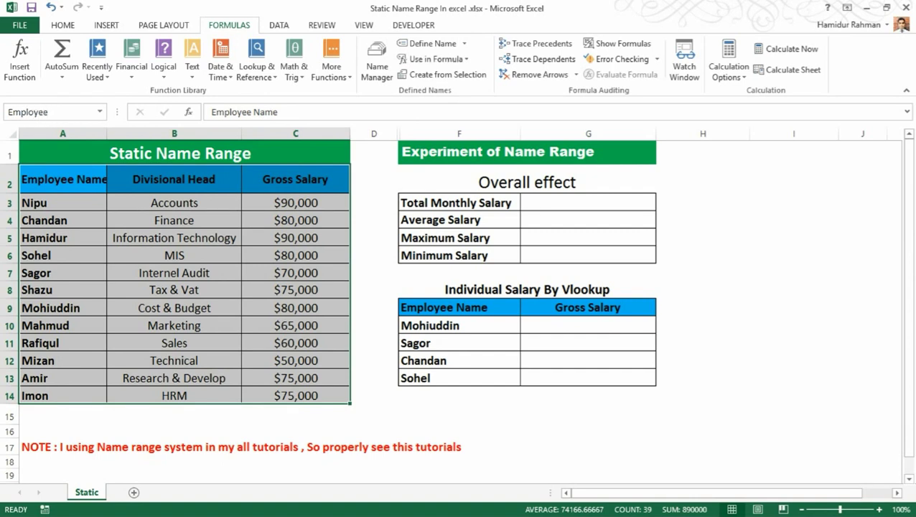
pyautogui.click(174, 203)
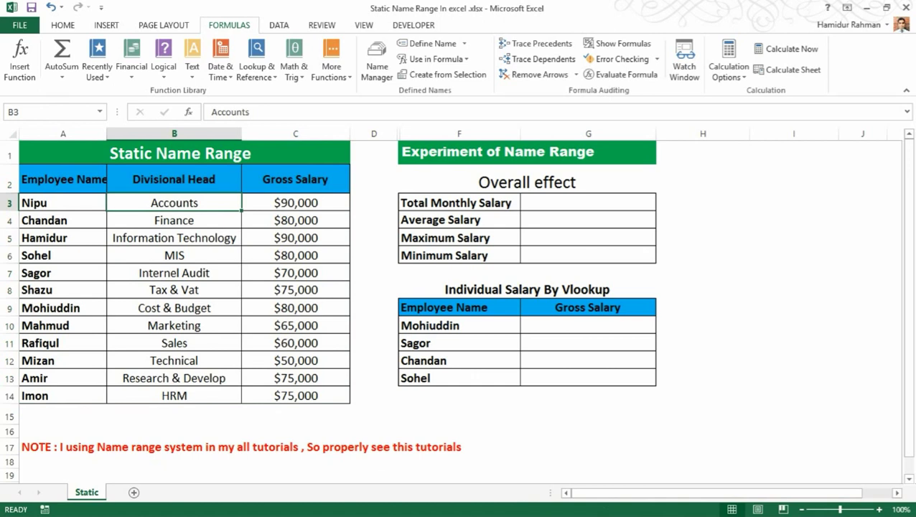
# Step: Define the name Employee_Name for the employee name column with its header, A2:A14
pyautogui.moveTo(43, 180); pyautogui.dragTo(43, 395)
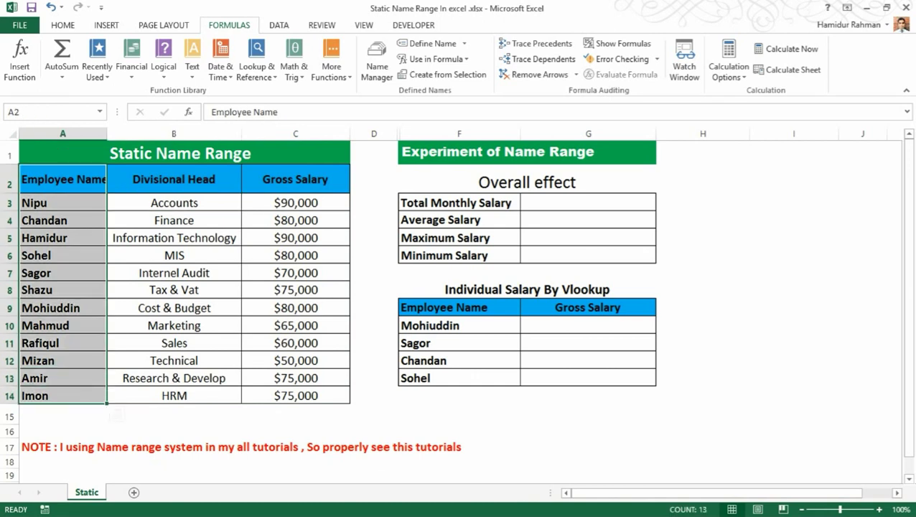
pyautogui.rightClick(62, 246)
pyautogui.click(109, 488)
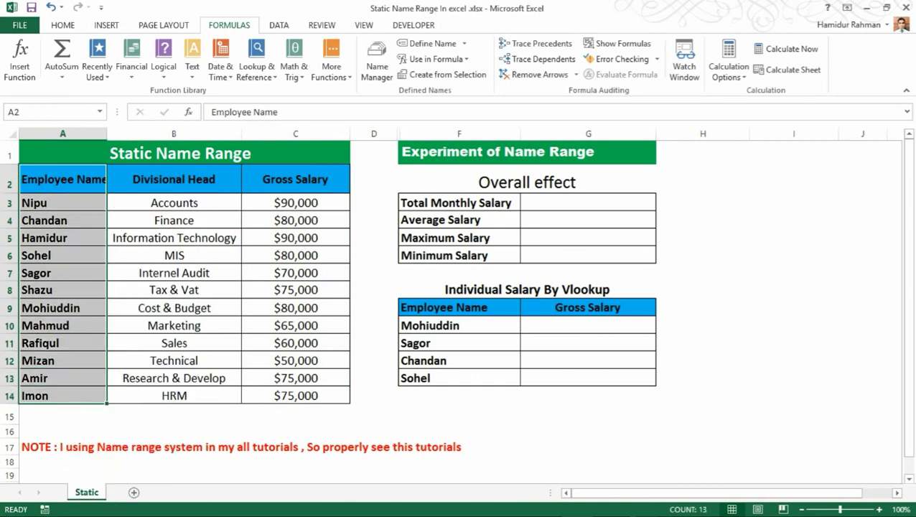
pyautogui.click(139, 499)
pyautogui.click(374, 414)
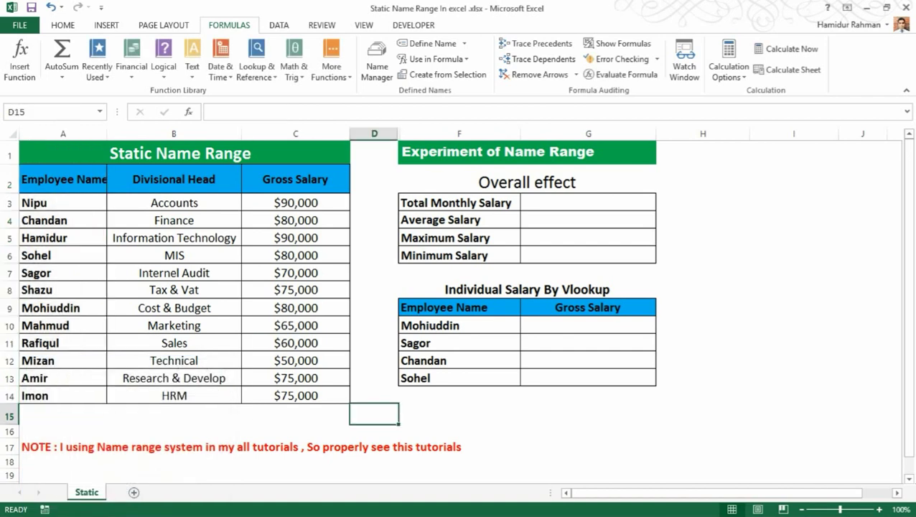
# Step: Define the workbook-scoped name Gross_Salary for the gross salary column with its header, C2:C14
pyautogui.moveTo(295, 179); pyautogui.dragTo(295, 395)
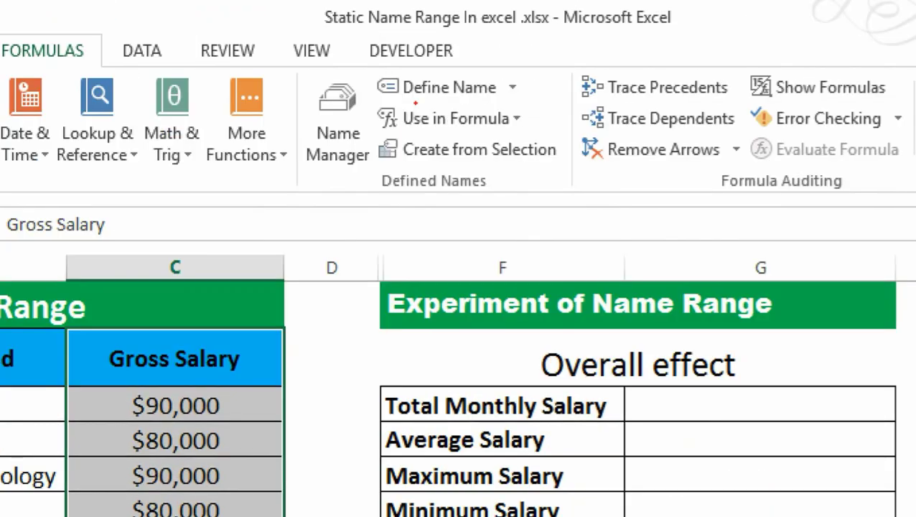
pyautogui.moveTo(291, 72)
pyautogui.mouseDown()
pyautogui.moveTo(375, 259)
pyautogui.moveTo(414, 30)
pyautogui.moveTo(284, 118)
pyautogui.mouseUp()
pyautogui.moveTo(456, 64)
pyautogui.mouseDown()
pyautogui.moveTo(479, 88)
pyautogui.moveTo(501, 51)
pyautogui.mouseUp()
pyautogui.press('Escape')
pyautogui.click(458, 118)
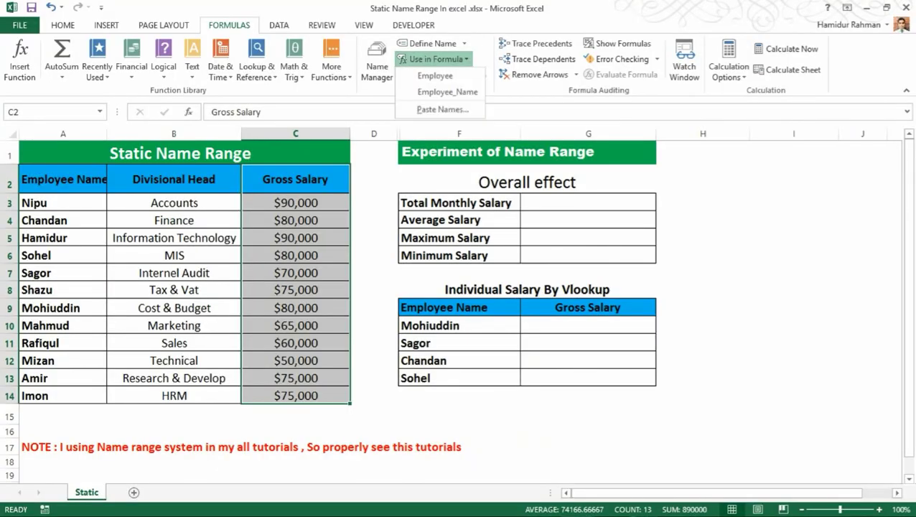
pyautogui.click(432, 44)
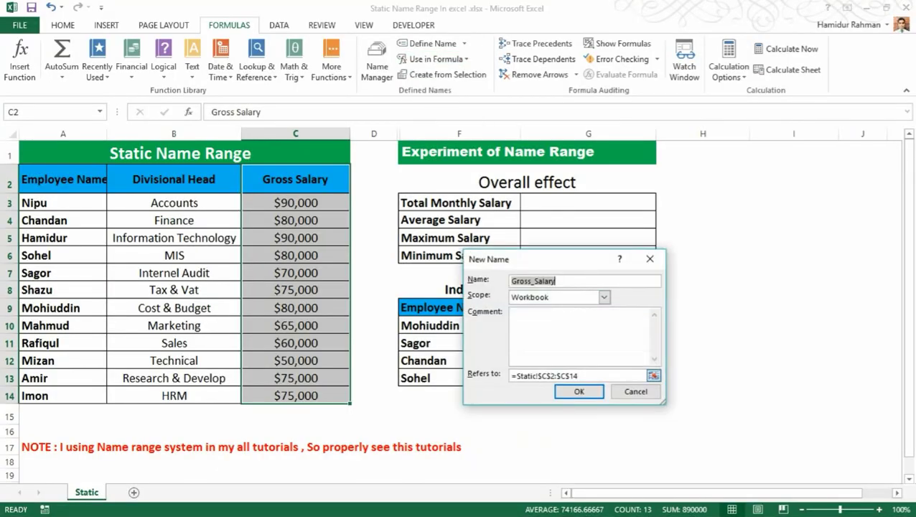
pyautogui.click(580, 392)
pyautogui.press('Return')
pyautogui.click(459, 431)
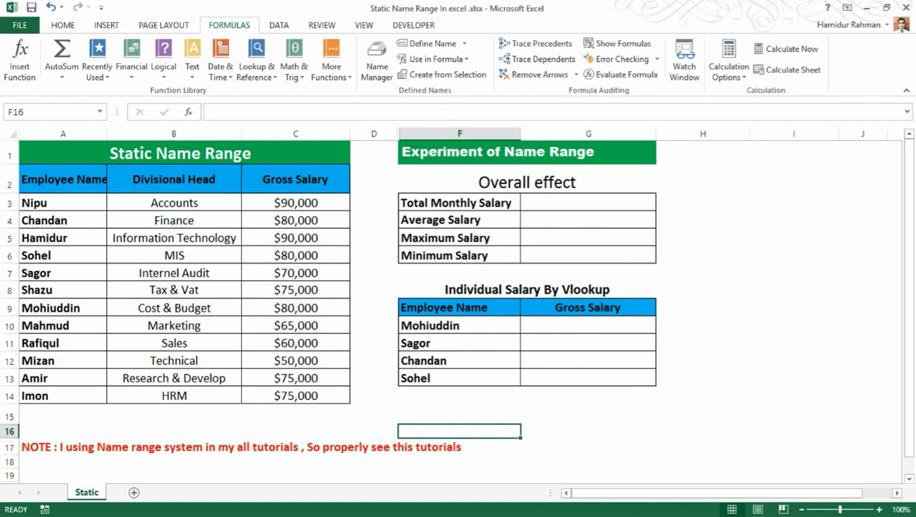
# Step: Create names from the top row and left column of A3:C14, and review the list of defined names
pyautogui.moveTo(63, 203); pyautogui.dragTo(295, 397)
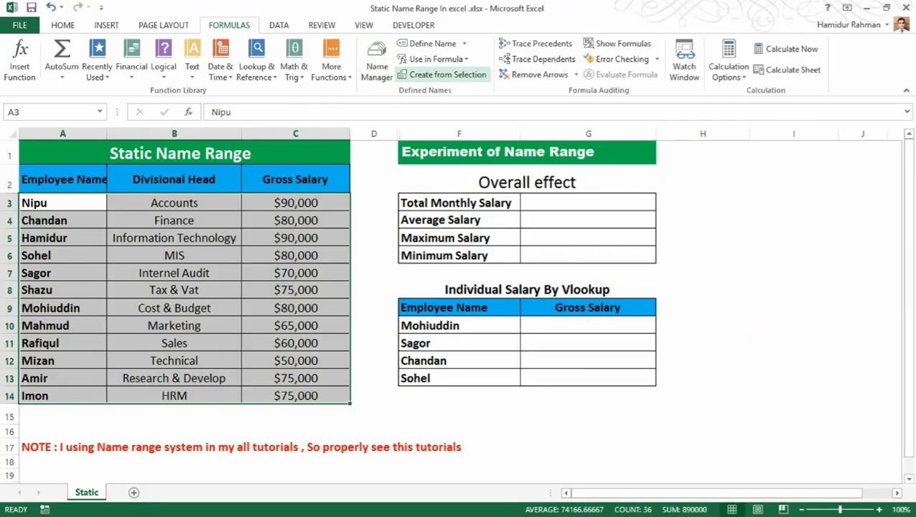
pyautogui.click(445, 75)
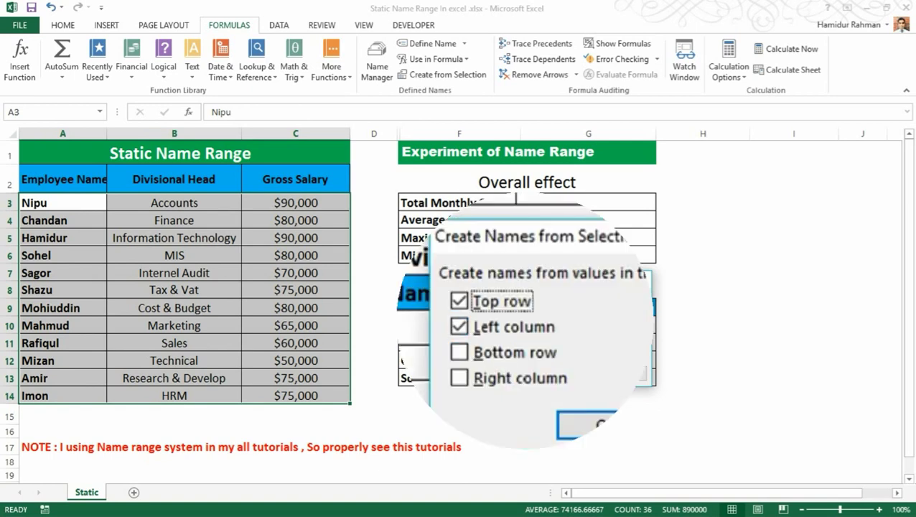
pyautogui.click(492, 325)
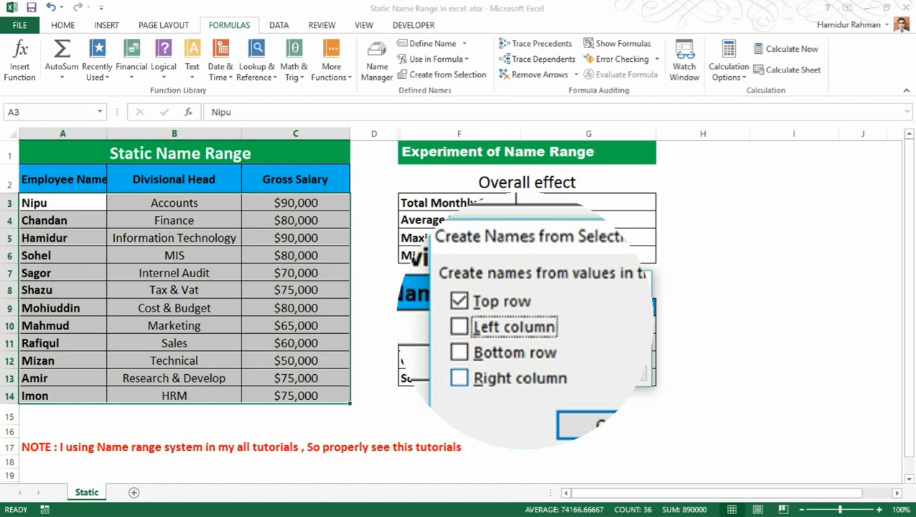
pyautogui.click(459, 327)
pyautogui.click(459, 300)
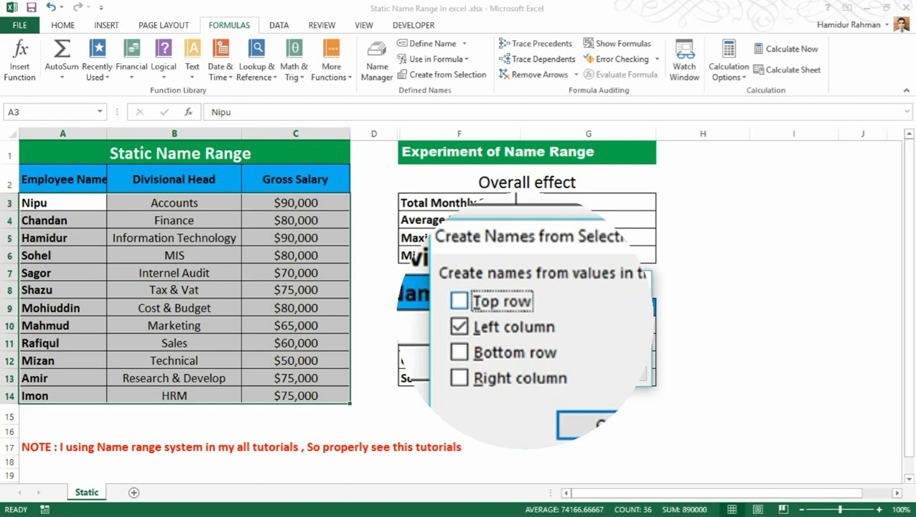
pyautogui.click(459, 300)
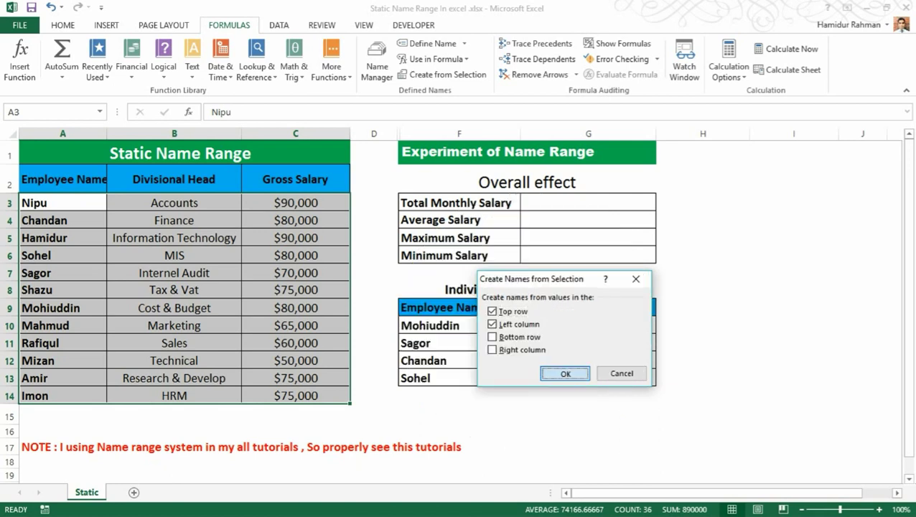
pyautogui.click(563, 371)
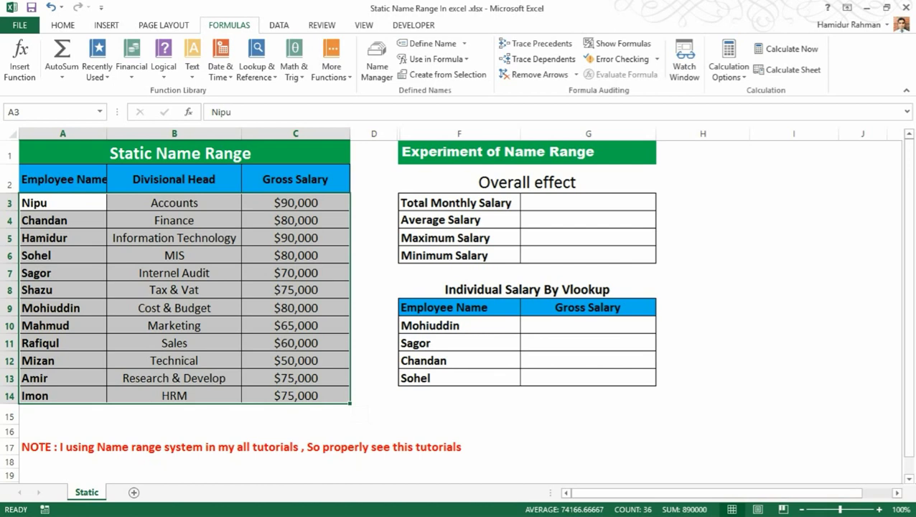
pyautogui.click(377, 61)
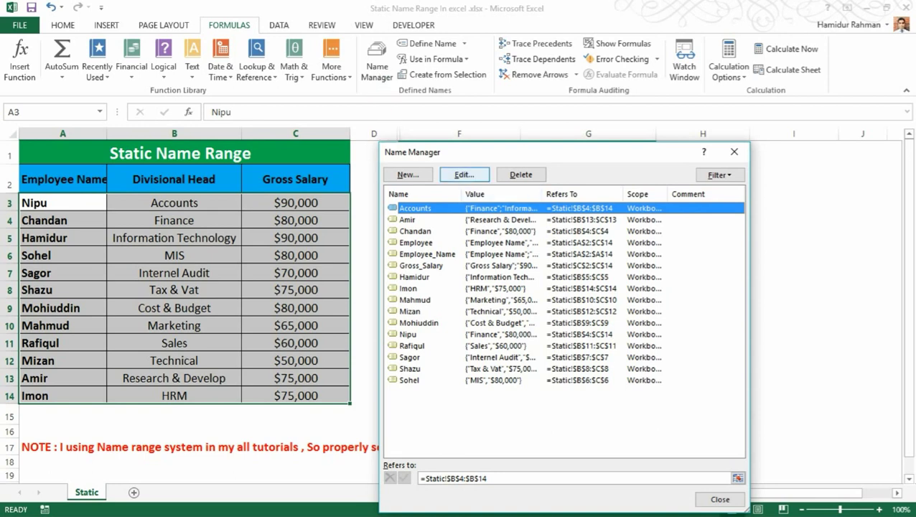
pyautogui.click(720, 499)
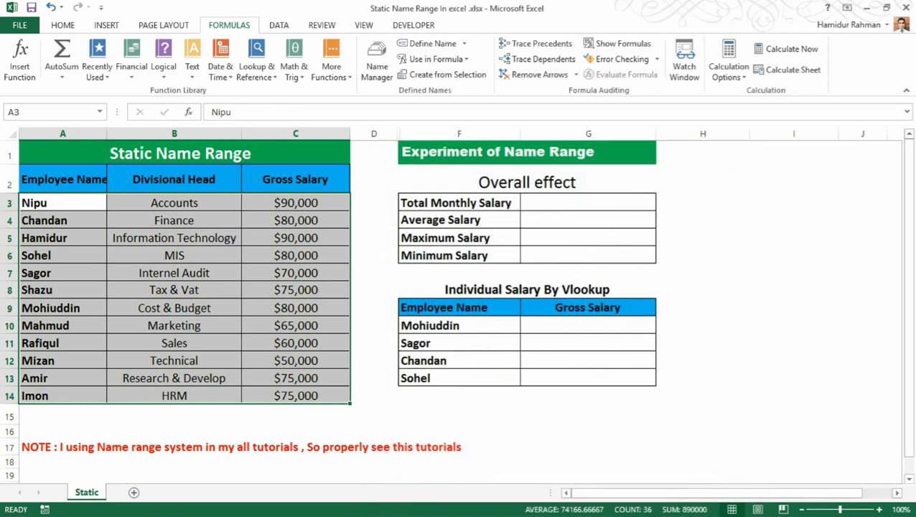
pyautogui.click(587, 396)
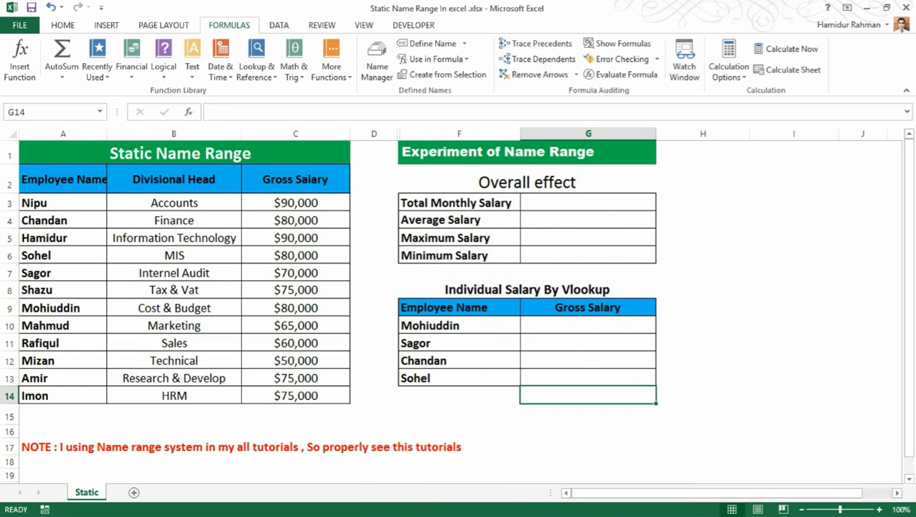
# Step: Try totalling the salaries in G3 with a SUM over the cell range C3:C14, and clear the cell
pyautogui.click(460, 203)
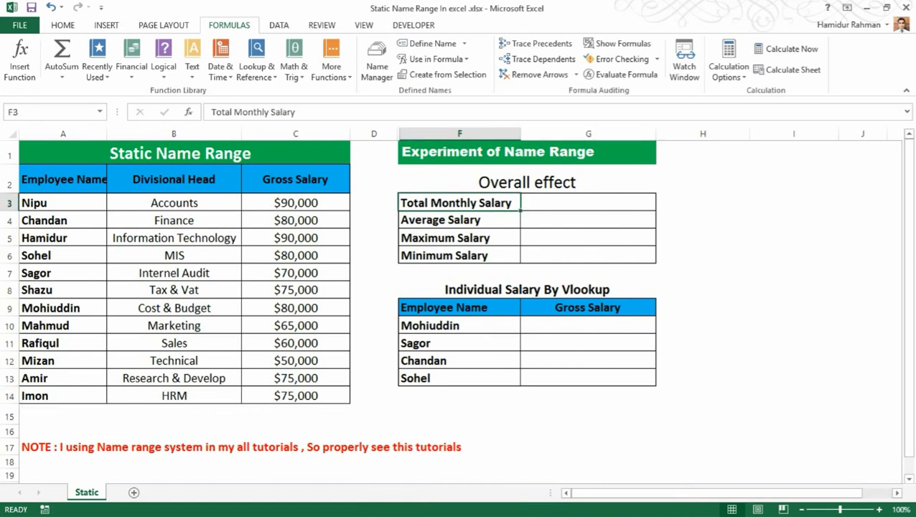
pyautogui.click(588, 202)
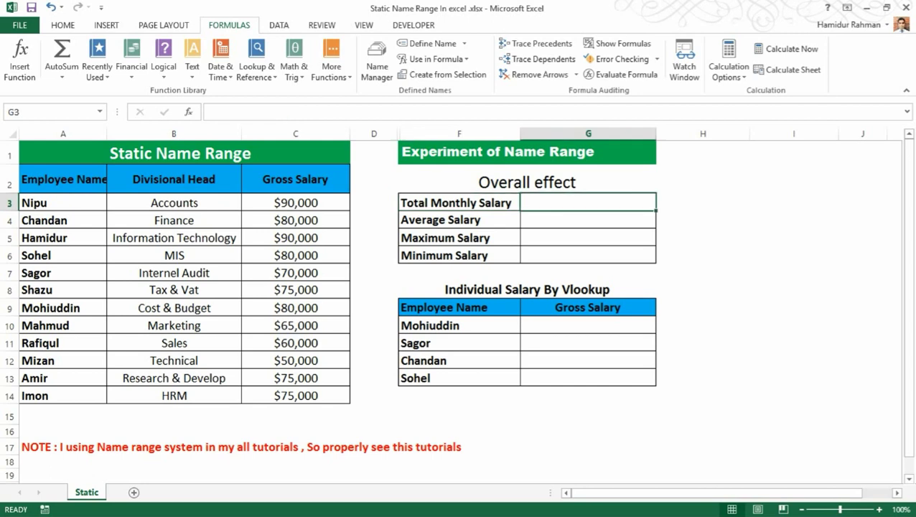
pyautogui.moveTo(460, 203); pyautogui.dragTo(459, 255)
pyautogui.click(588, 202)
pyautogui.write('=')
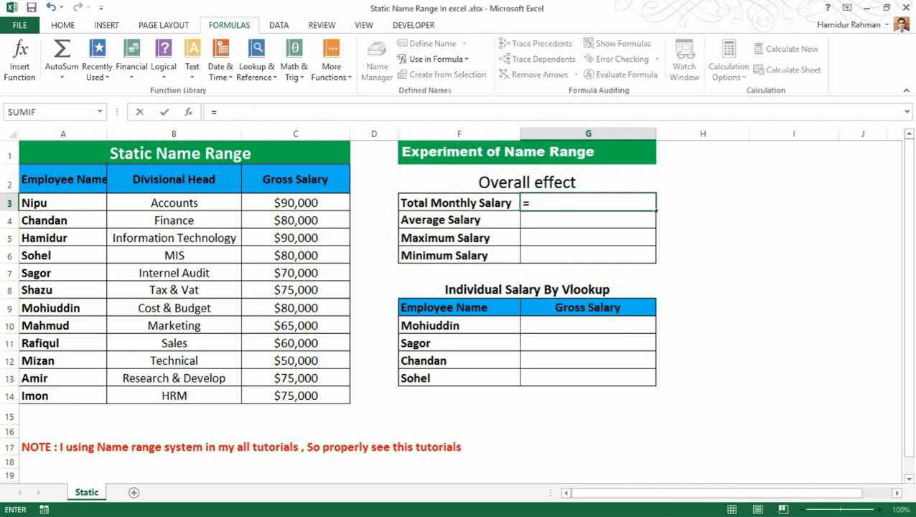
pyautogui.write('s')
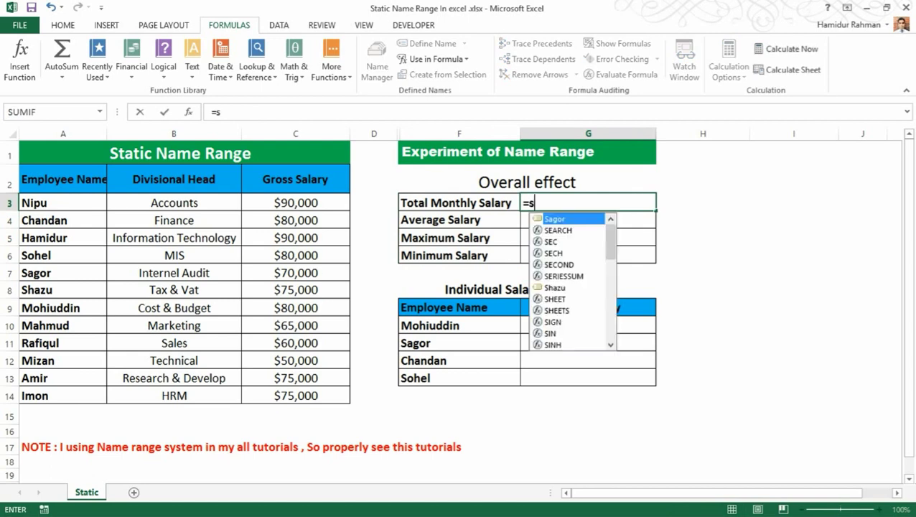
pyautogui.write('u')
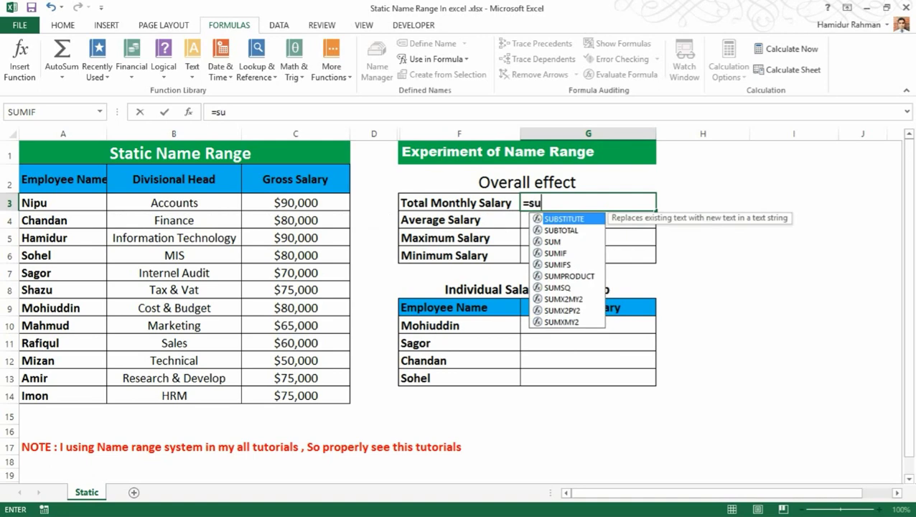
pyautogui.write('m')
pyautogui.press('Tab')
pyautogui.moveTo(296, 203); pyautogui.dragTo(296, 396)
pyautogui.press('Return')
pyautogui.click(527, 181)
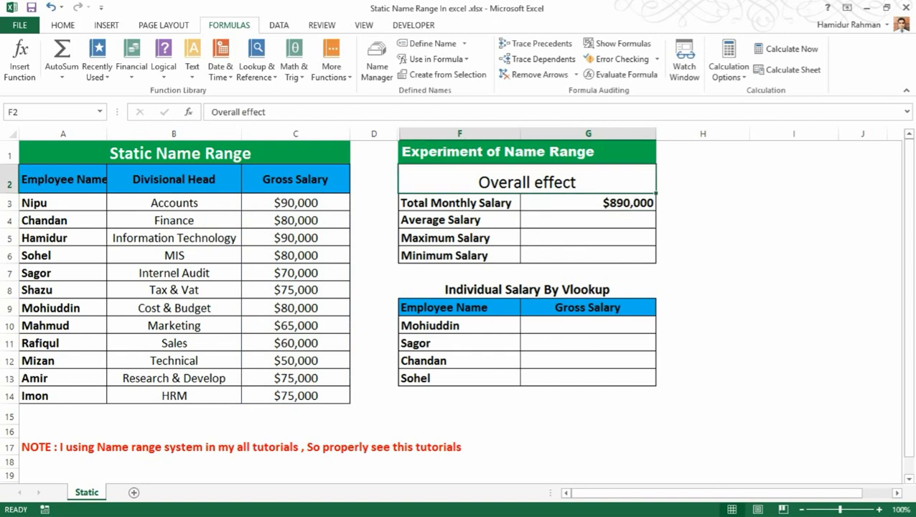
pyautogui.click(587, 203)
pyautogui.press('Delete')
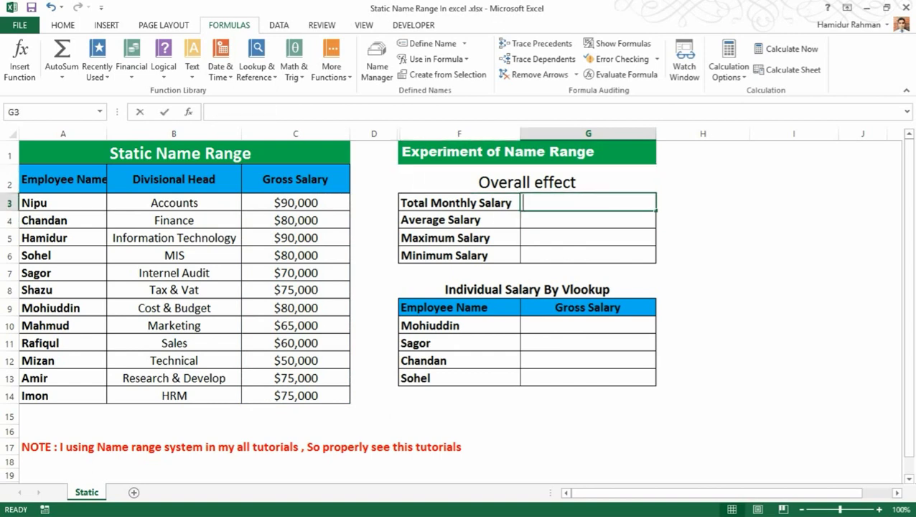
# Step: Calculate the total monthly salary in G3 with SUM of the Gross_Salary name
pyautogui.write('=sum')
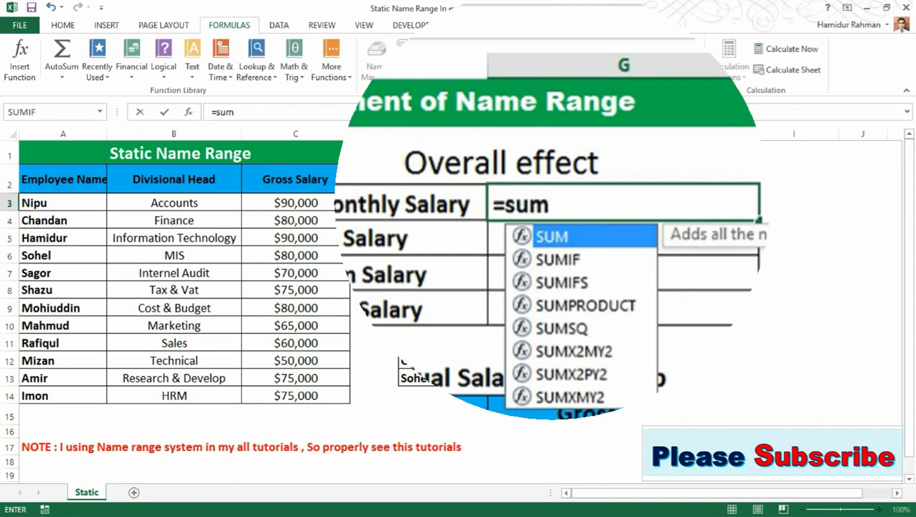
pyautogui.press('Tab')
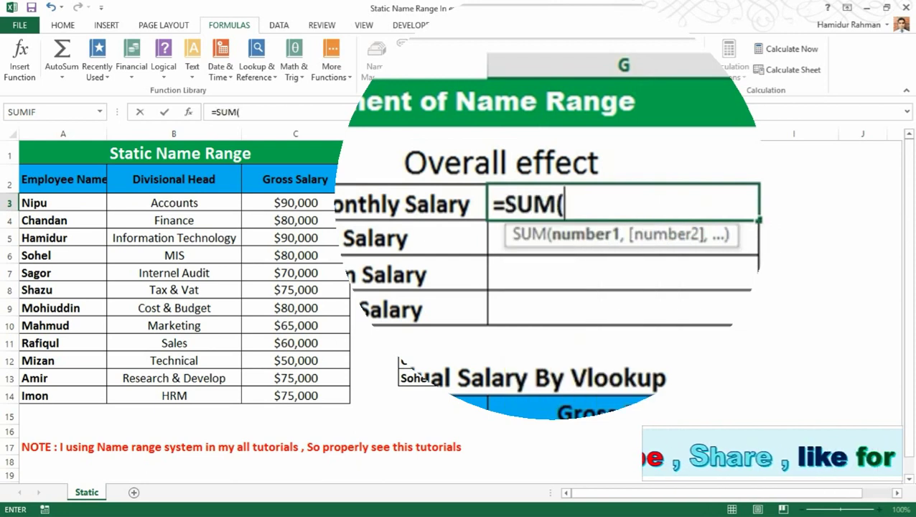
pyautogui.write('gr')
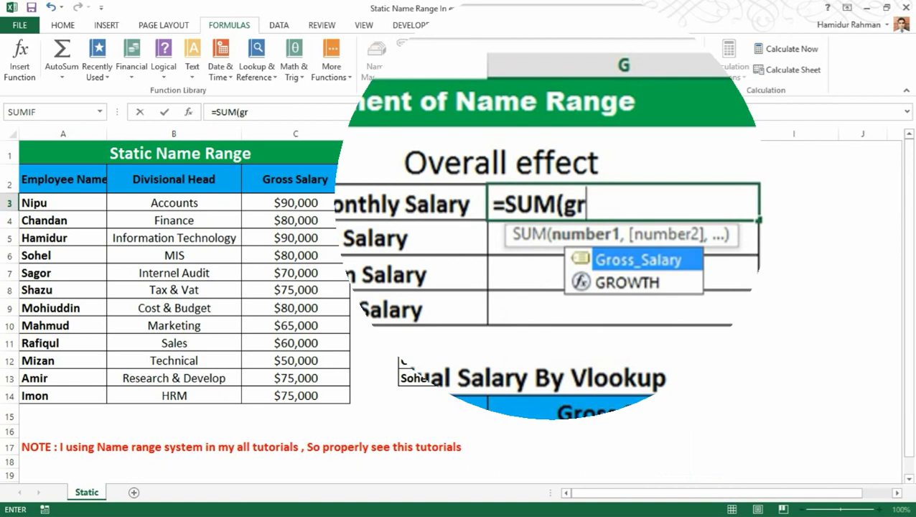
pyautogui.press('Tab')
pyautogui.press('Return')
# Step: Calculate the average salary in G4 with AVERAGE of the Gross_Salary name
pyautogui.write('=')
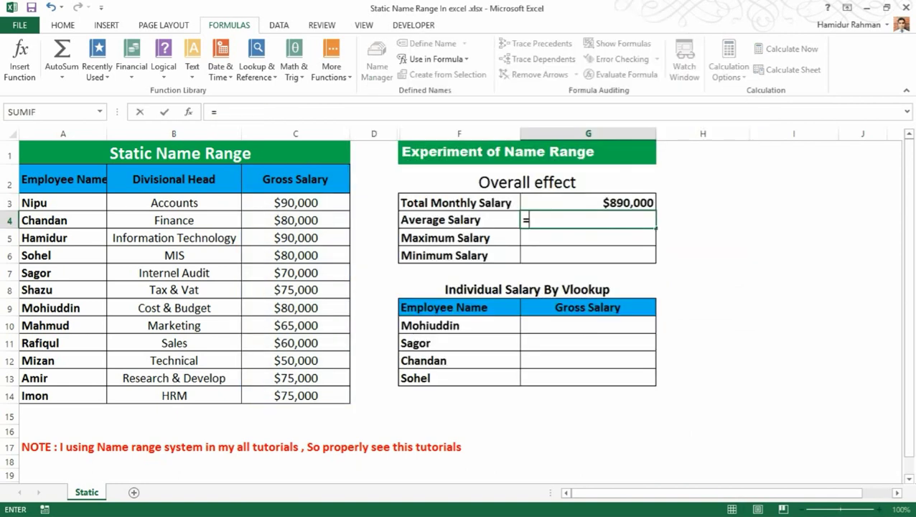
pyautogui.write('avg')
pyautogui.press('BackSpace')
pyautogui.press('Down')
pyautogui.press('Tab')
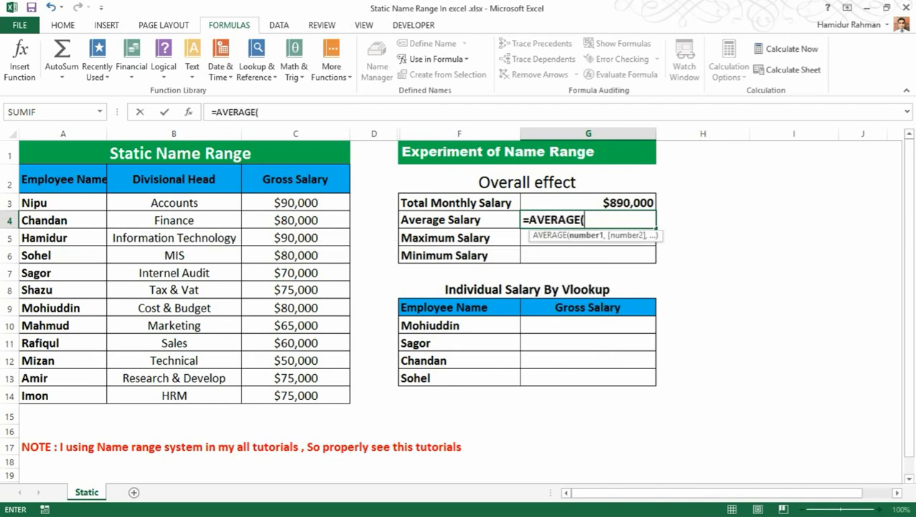
pyautogui.write('gro')
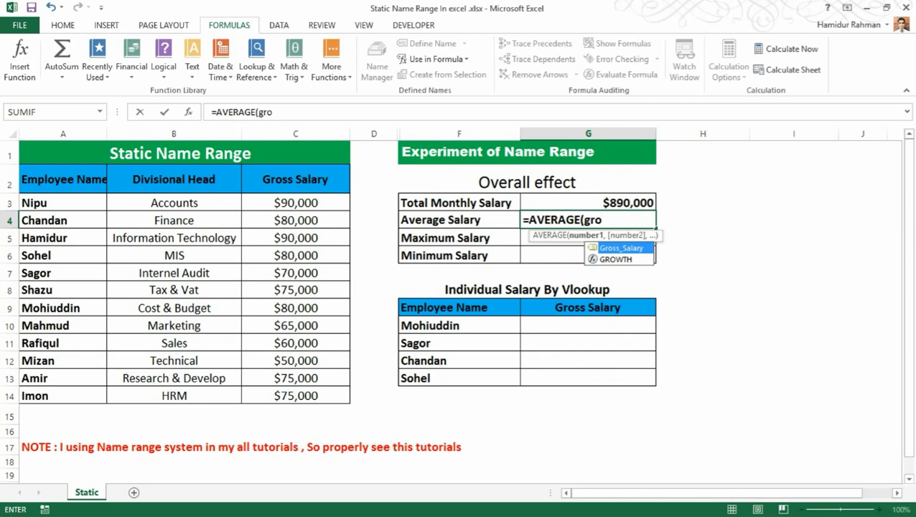
pyautogui.press('Tab')
pyautogui.press('Return')
# Step: Calculate the maximum salary in G5 with MAX of the Gross_Salary name
pyautogui.write('=')
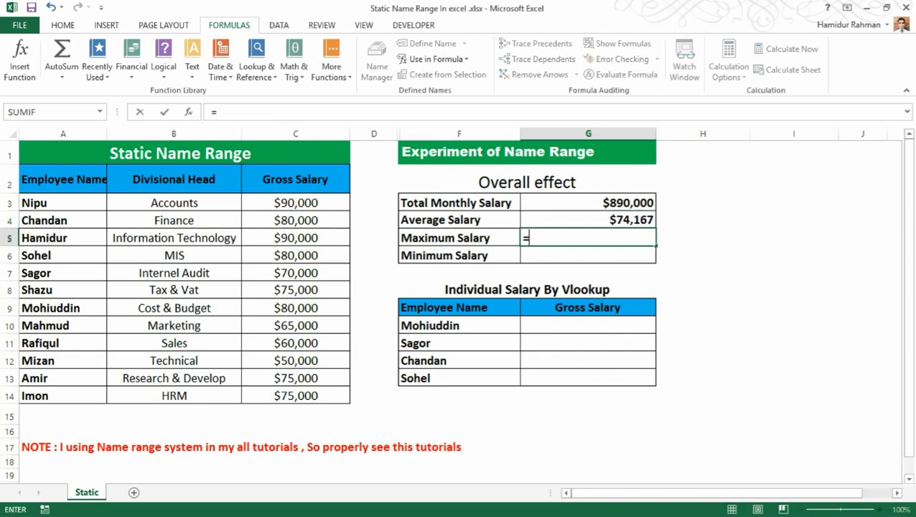
pyautogui.write('m')
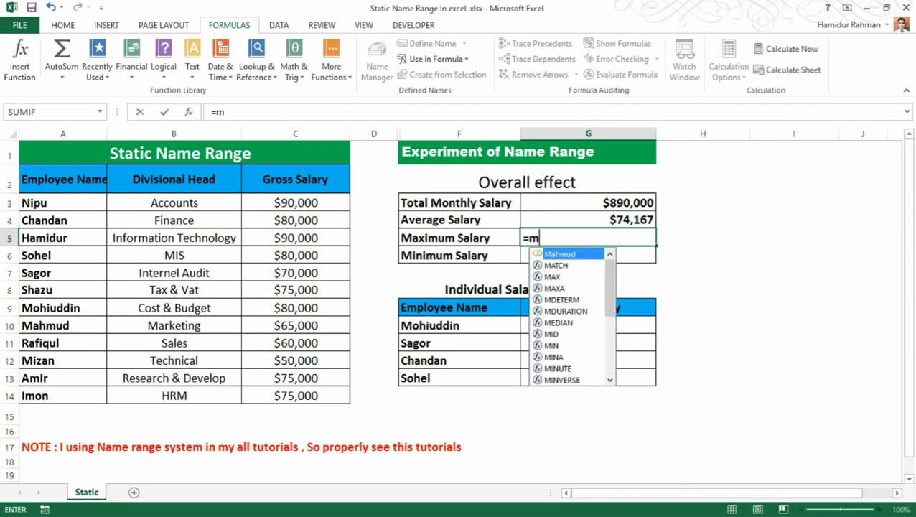
pyautogui.write('ax')
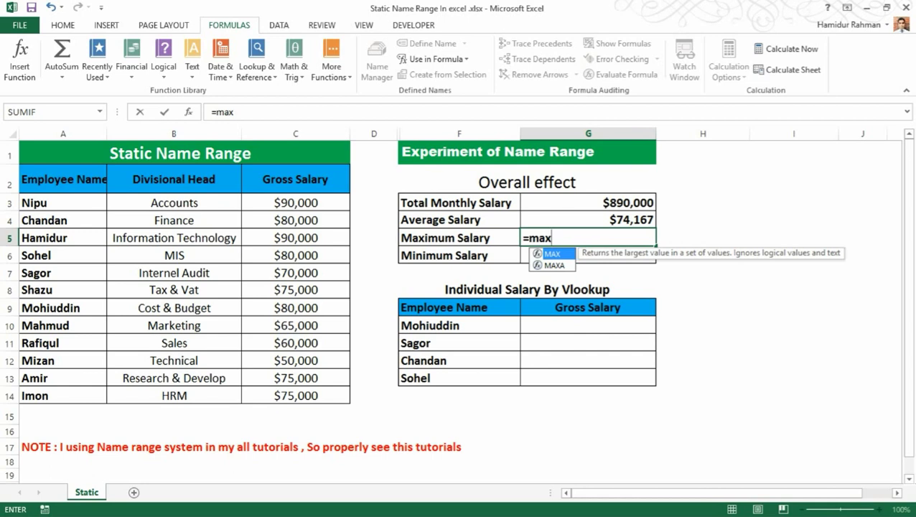
pyautogui.press('Tab')
pyautogui.write('gro')
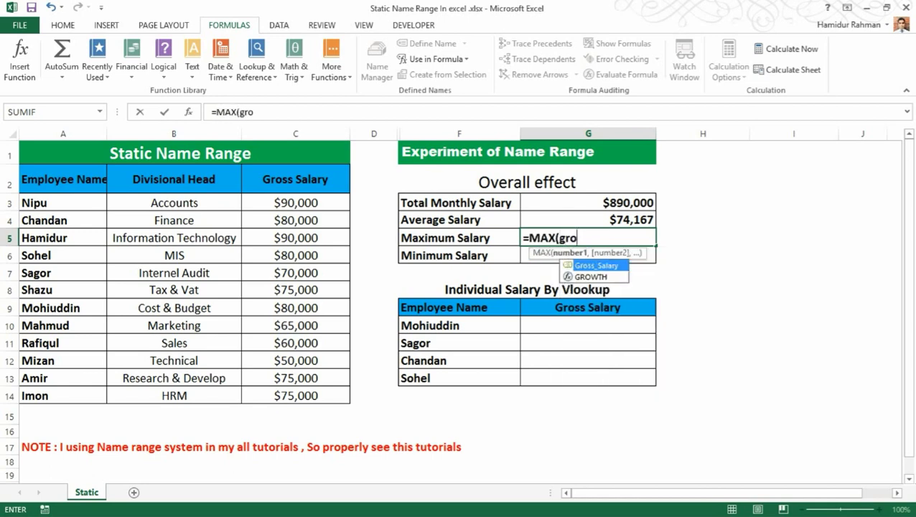
pyautogui.press('Tab')
pyautogui.press('Return')
# Step: Calculate the minimum salary in G6 with MIN of the Gross_Salary name
pyautogui.write('=')
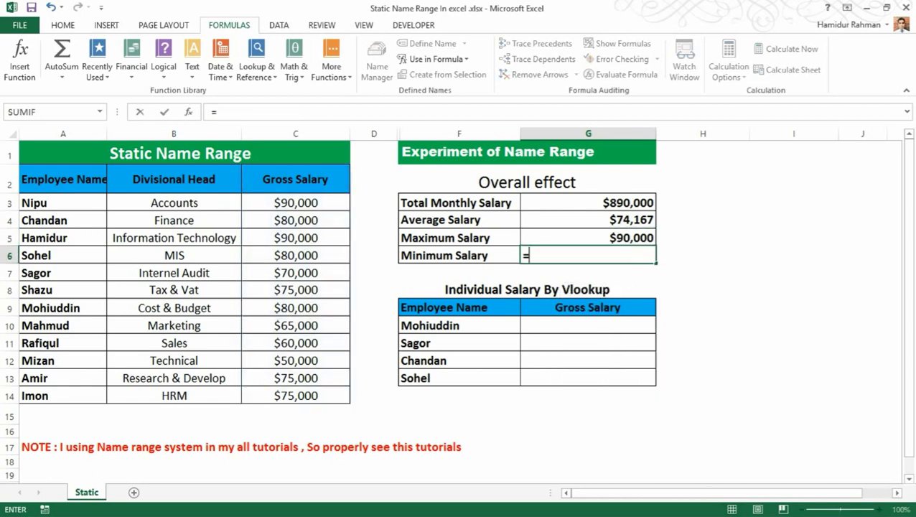
pyautogui.write('min')
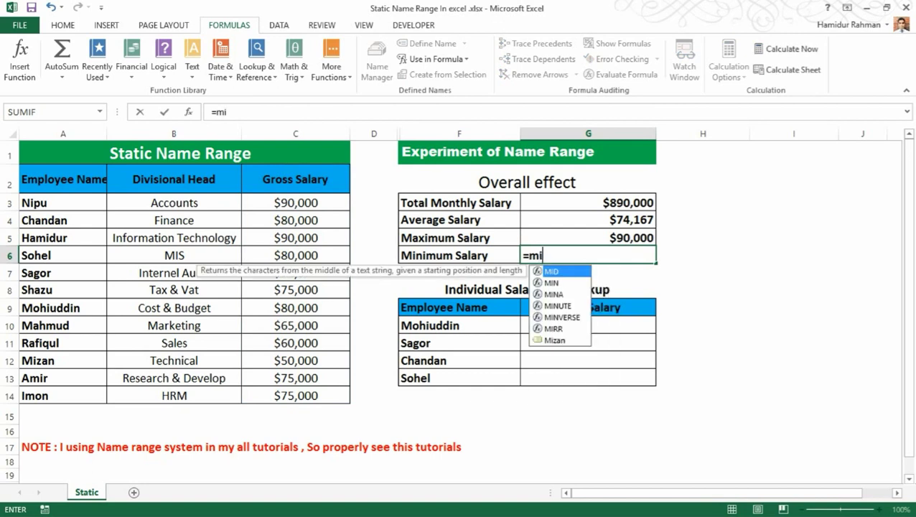
pyautogui.press('Tab')
pyautogui.write('gr')
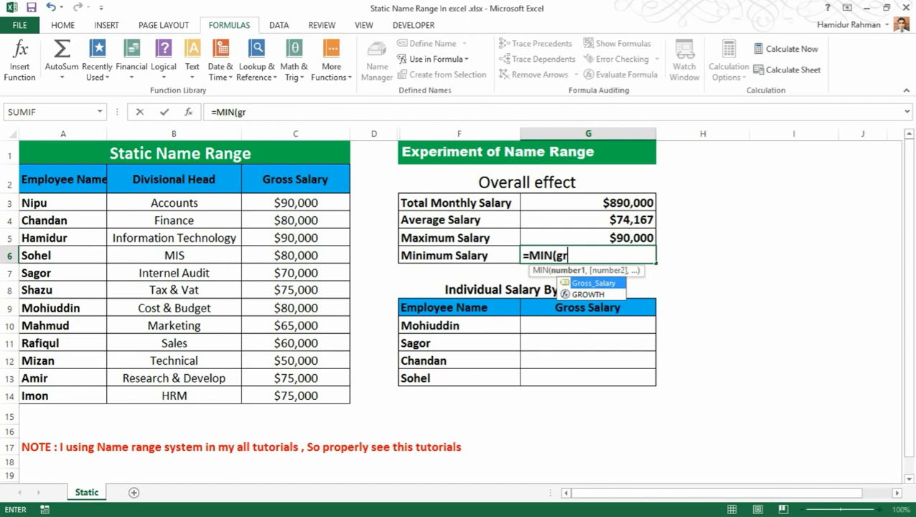
pyautogui.press('Tab')
pyautogui.press('Return')
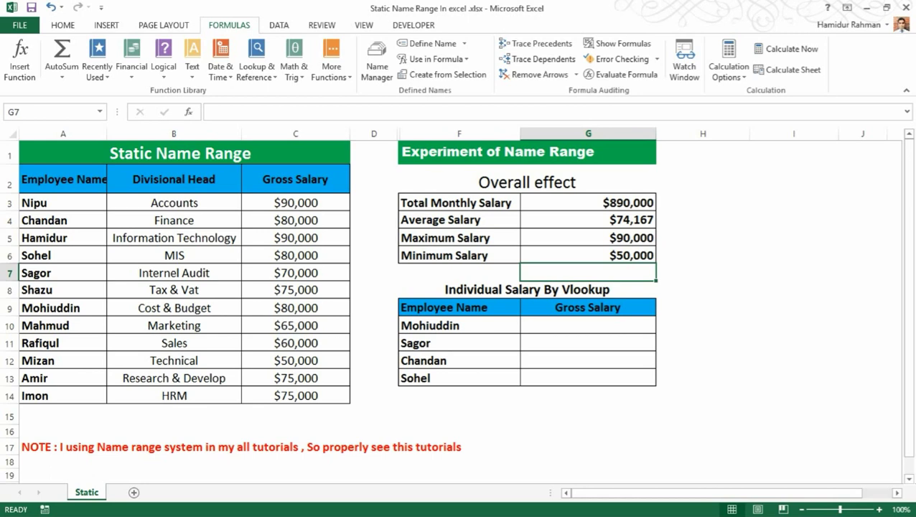
pyautogui.click(703, 272)
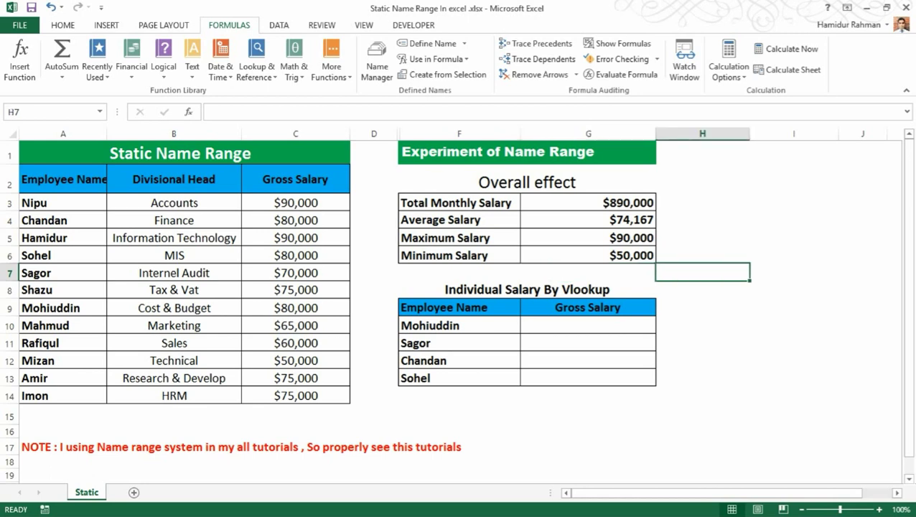
pyautogui.click(703, 360)
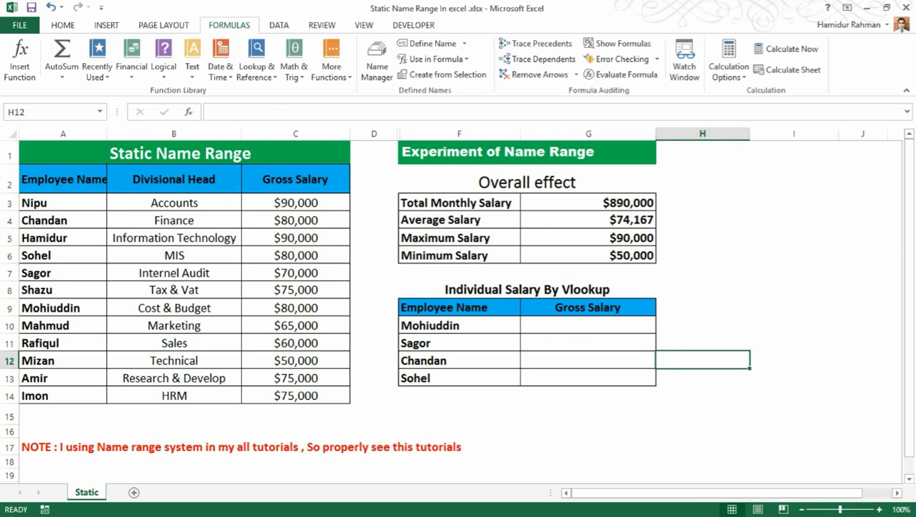
# Step: Try looking up the first listed employee's salary in G10 with VLOOKUP of F10 in the absolute range $A$3:$C$14, column 3, match 0
pyautogui.click(588, 326)
pyautogui.write('=vlo')
pyautogui.press('Tab')
pyautogui.press('Left')
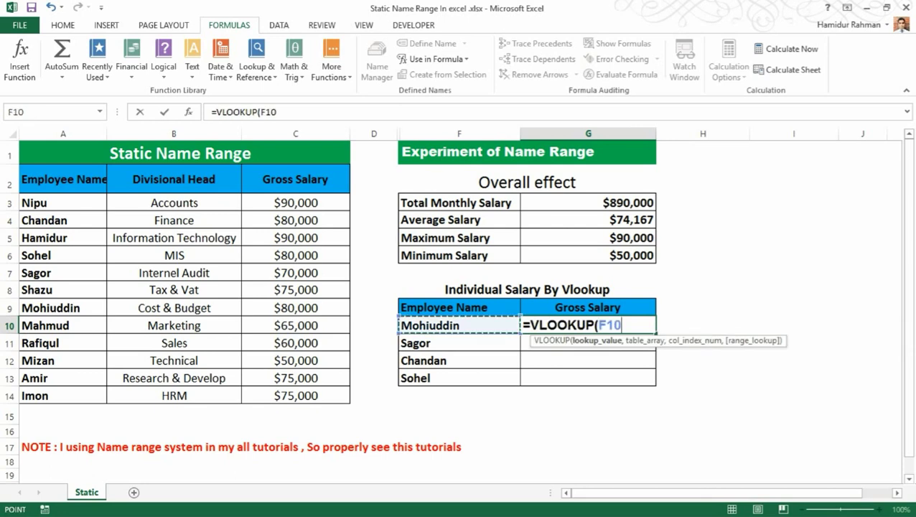
pyautogui.write(',')
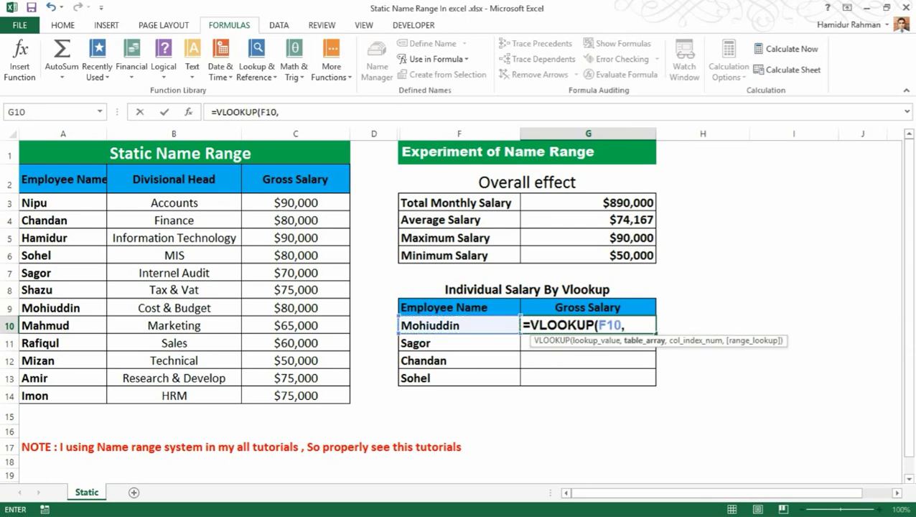
pyautogui.click(63, 203)
pyautogui.hotkey('ctrl', 'shift', 'Right')
pyautogui.hotkey('ctrl', 'shift', 'Down')
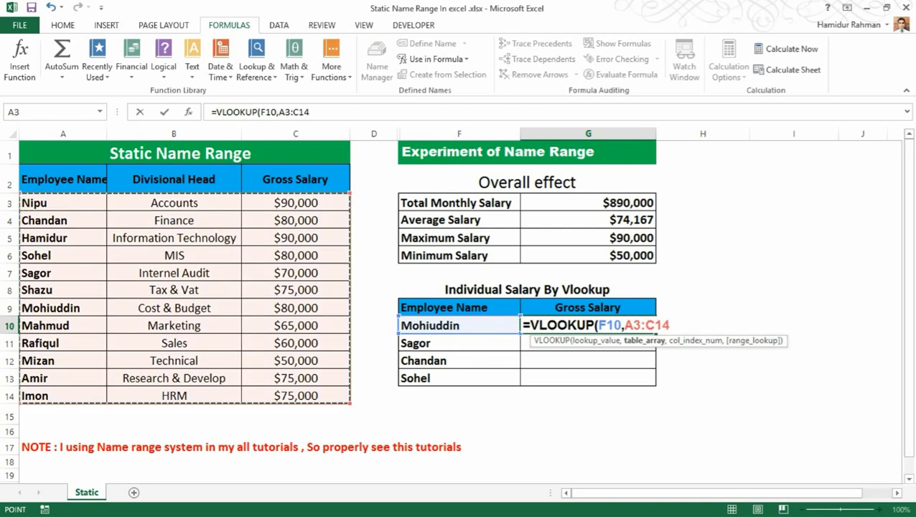
pyautogui.press('F4')
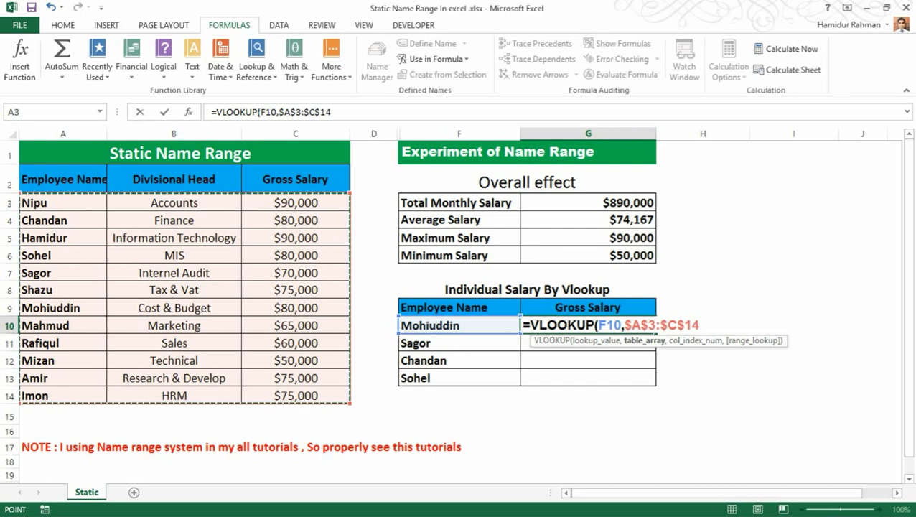
pyautogui.write(',3')
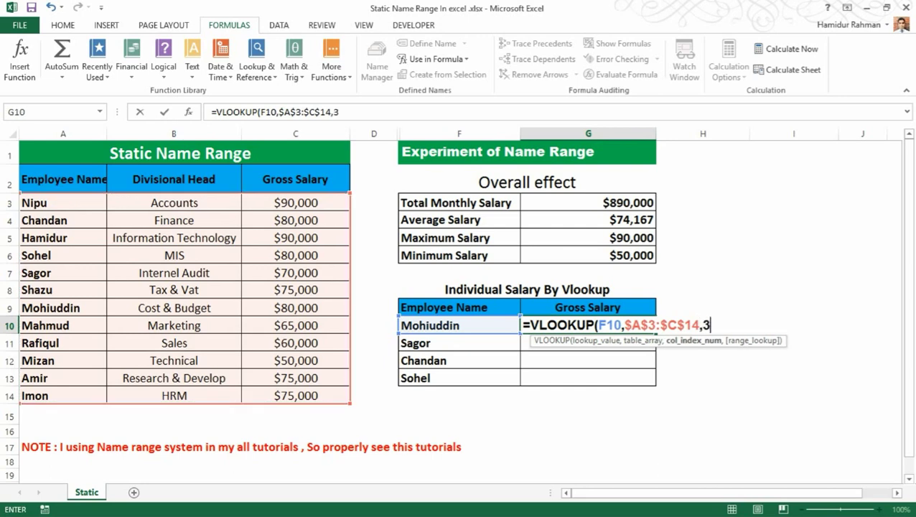
pyautogui.write(',0')
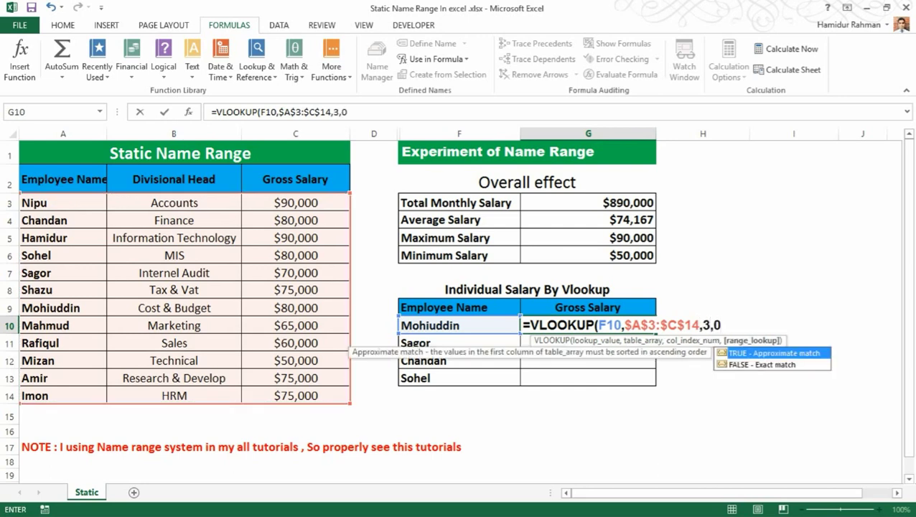
pyautogui.press('Return')
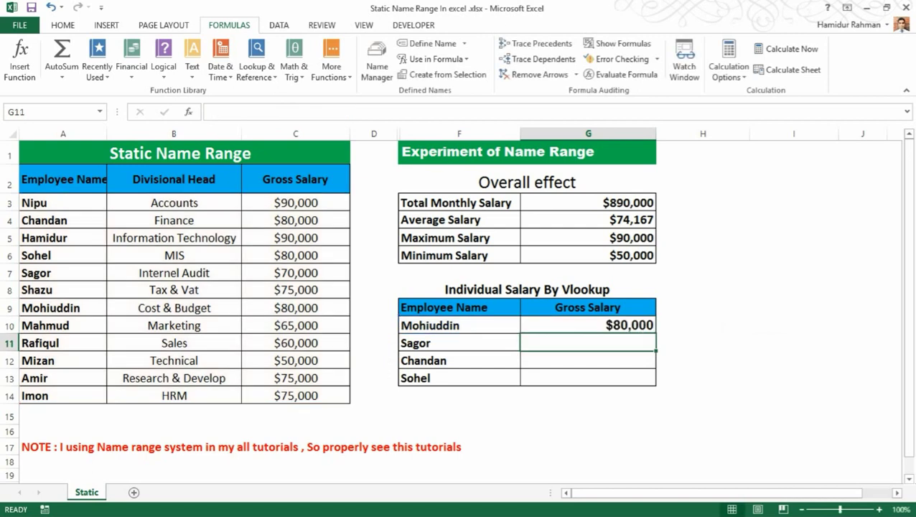
# Step: Replace the formula in G10 with a VLOOKUP of F10 in the Employee name, using column 3 and match 0
pyautogui.click(588, 325)
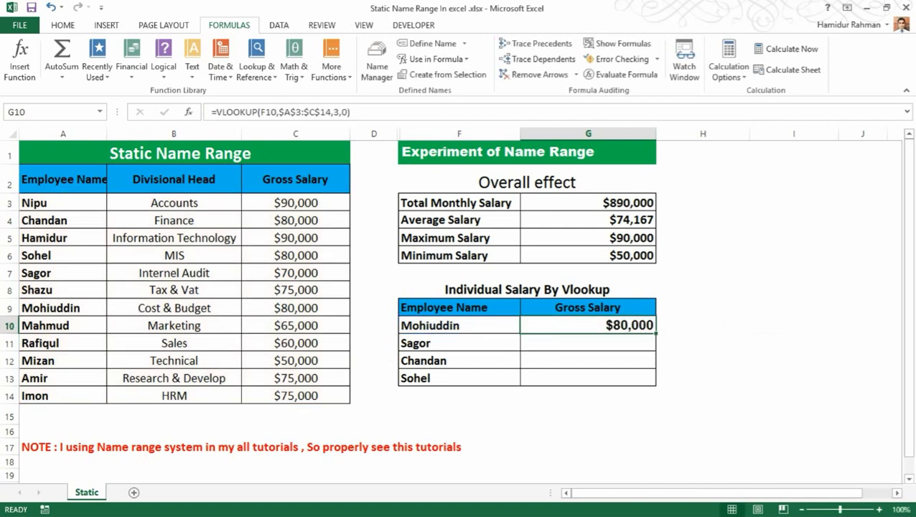
pyautogui.write('=')
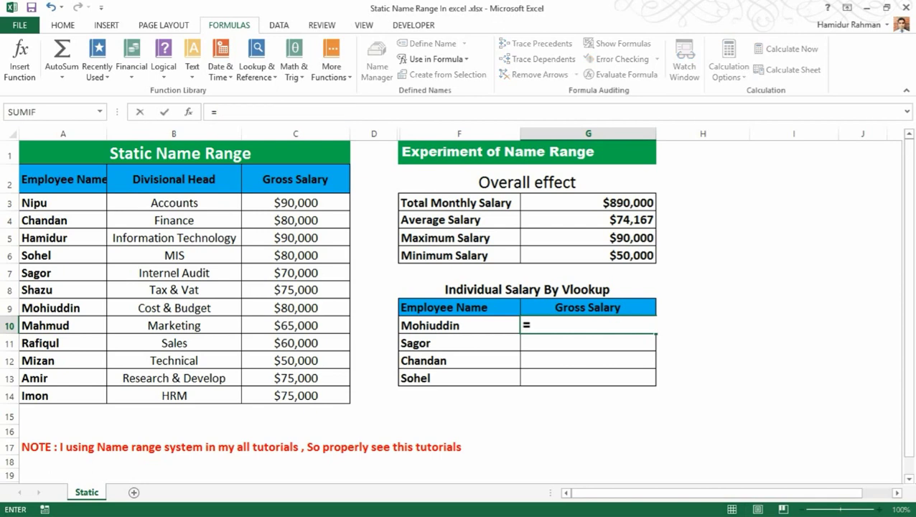
pyautogui.write('vlo')
pyautogui.press('Tab')
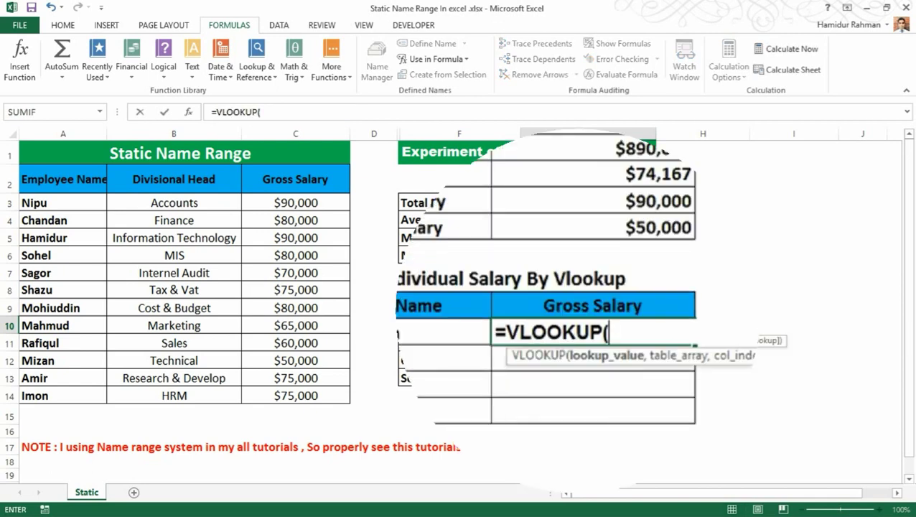
pyautogui.press('Left')
pyautogui.write(',')
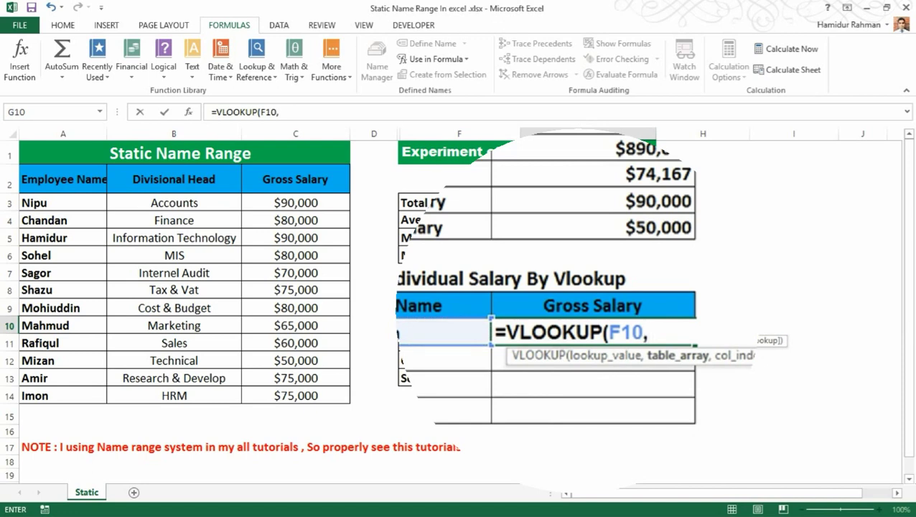
pyautogui.write('emp')
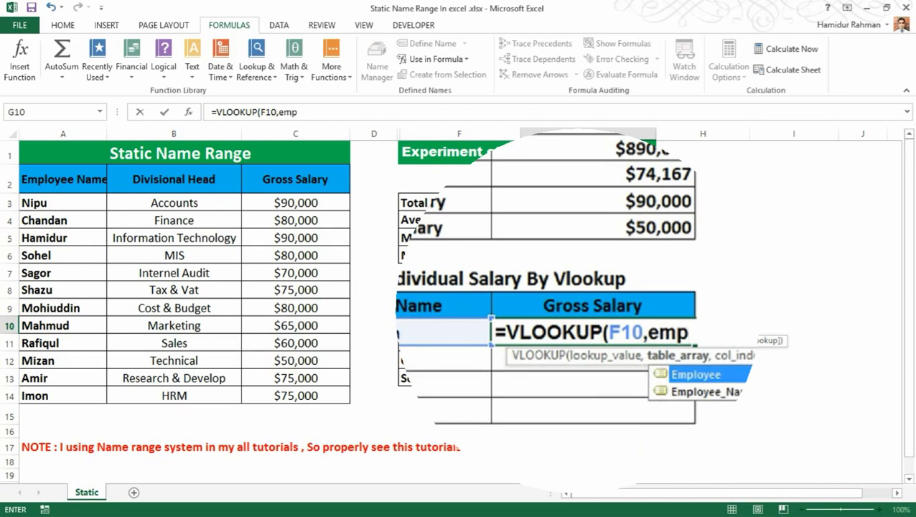
pyautogui.press('Tab')
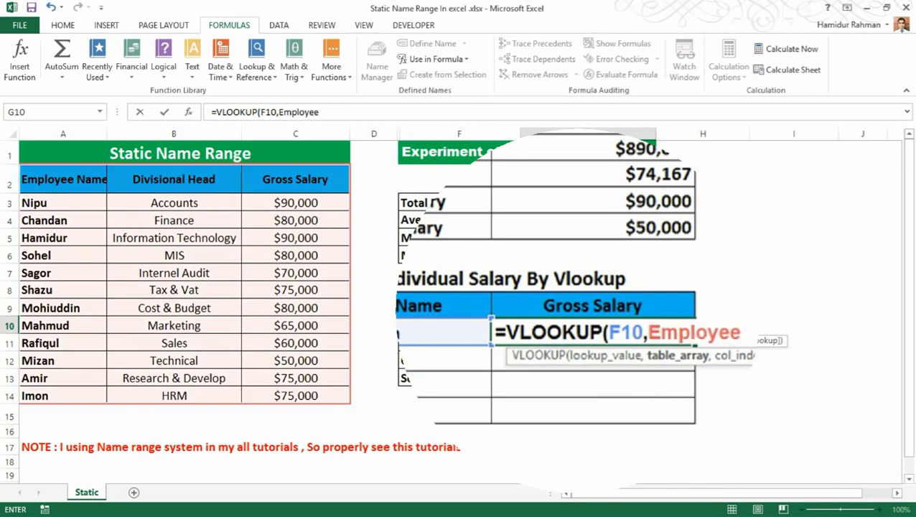
pyautogui.write(',')
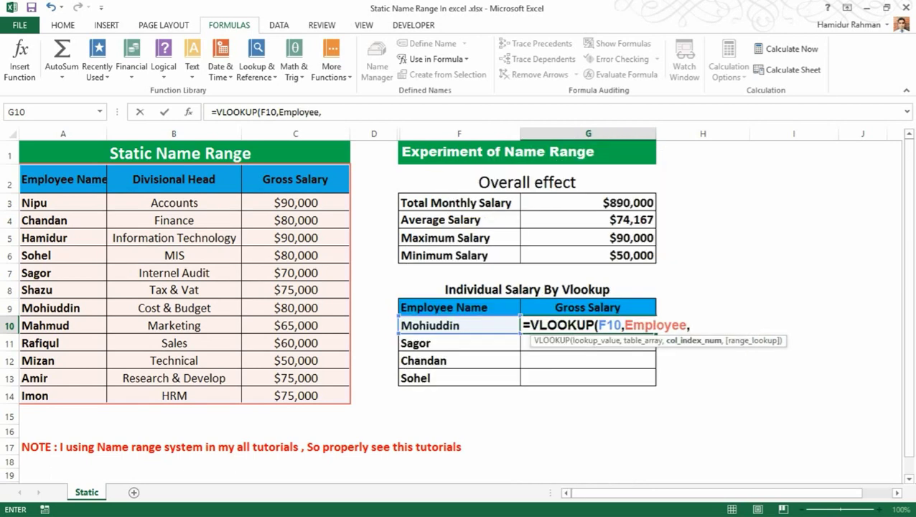
pyautogui.write('3,0')
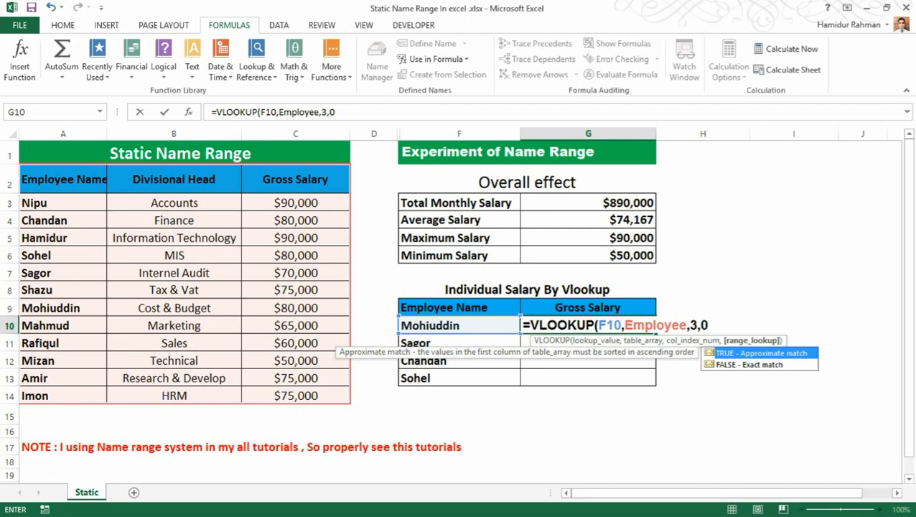
pyautogui.press('Return')
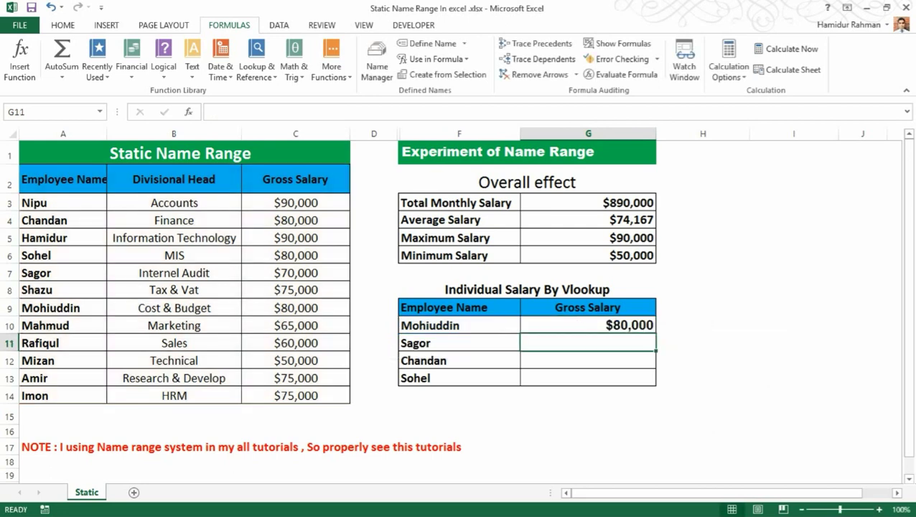
# Step: Fill the VLOOKUP formula from G10 down to G13 for the remaining listed employees
pyautogui.press('Up')
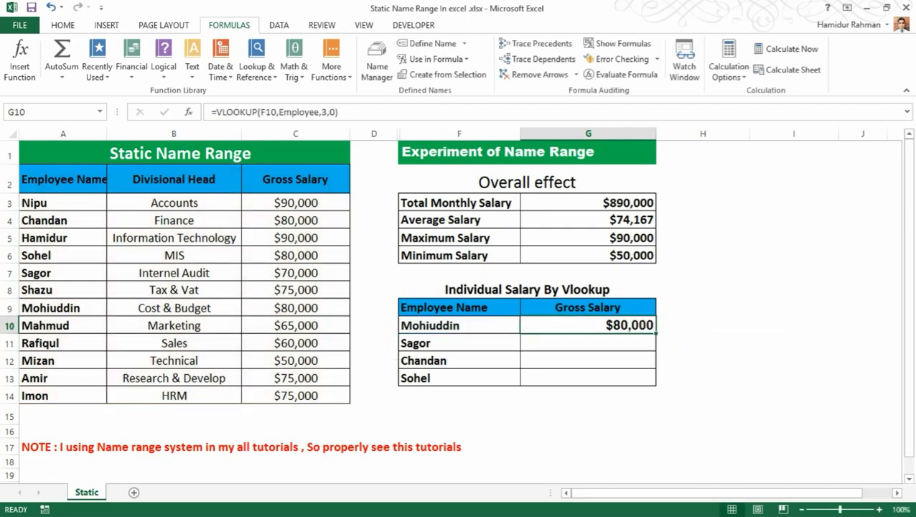
pyautogui.moveTo(655, 333); pyautogui.dragTo(650, 380)
pyautogui.click(702, 377)
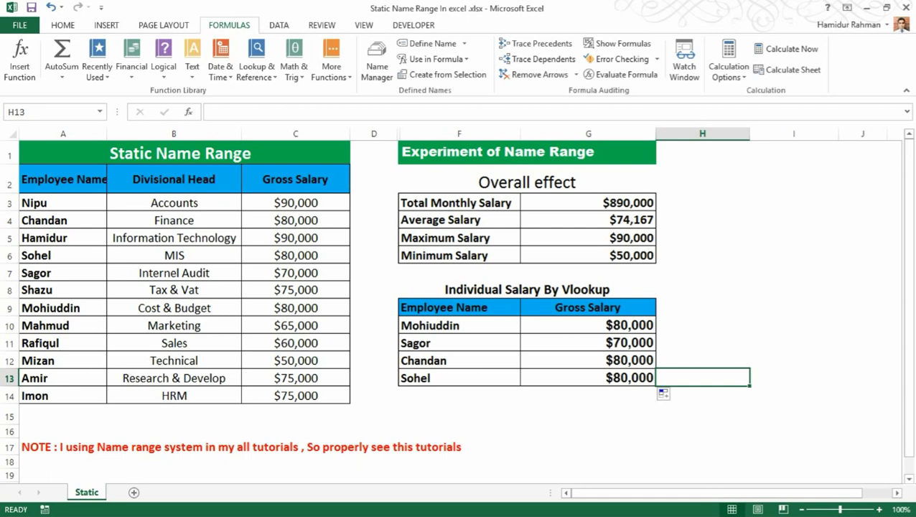
pyautogui.moveTo(460, 153); pyautogui.dragTo(589, 343)
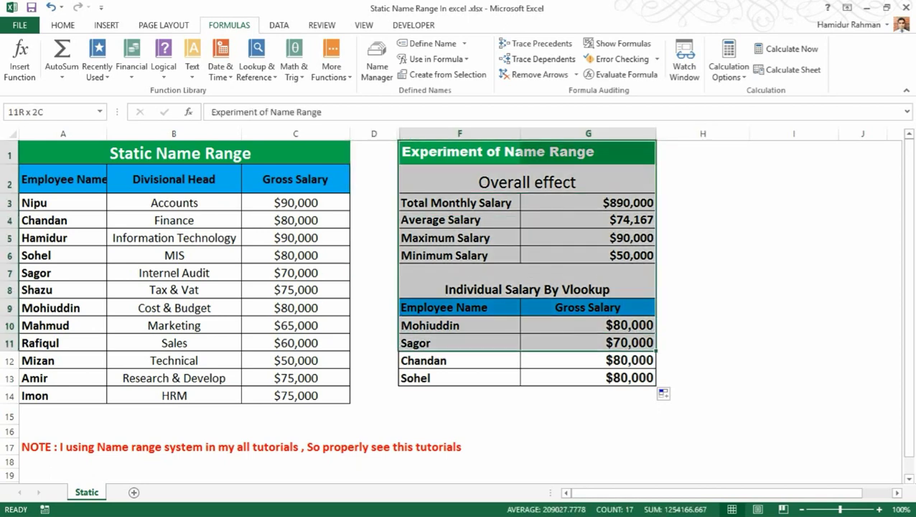
pyautogui.click(703, 307)
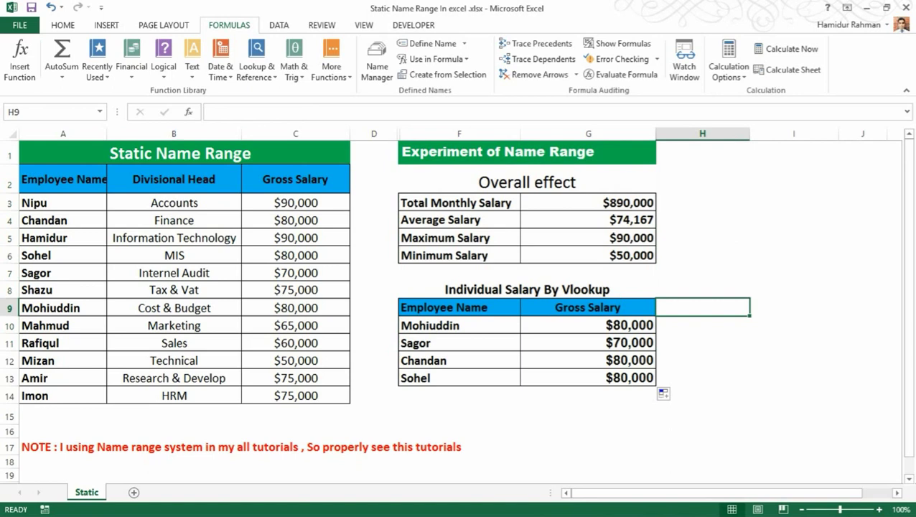